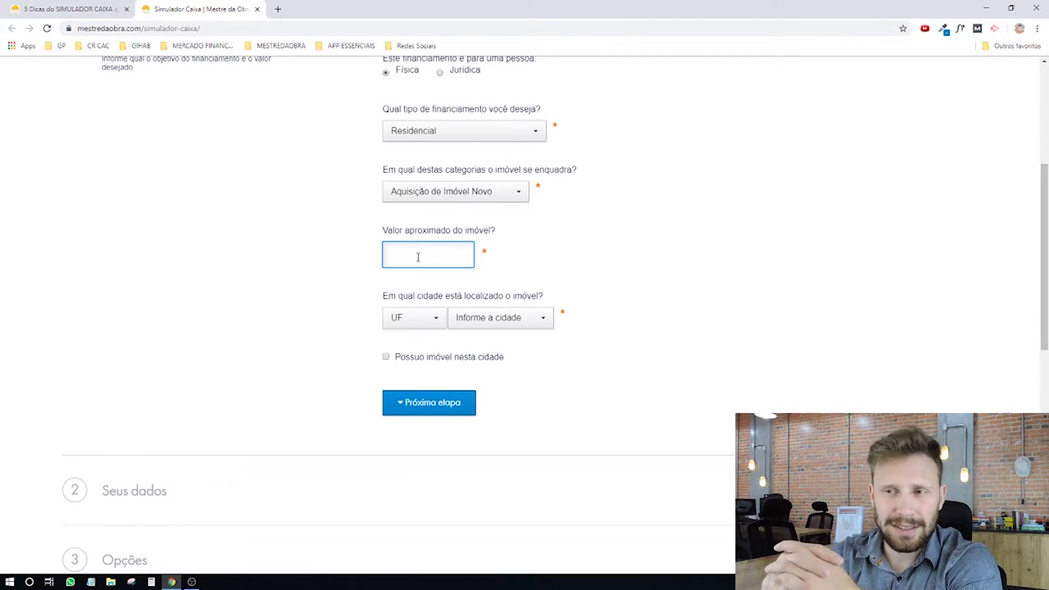
Step: Enter a 130.000,00 property value located in Vilhena, RO, and continue to the personal-data step
type("130.000,00")
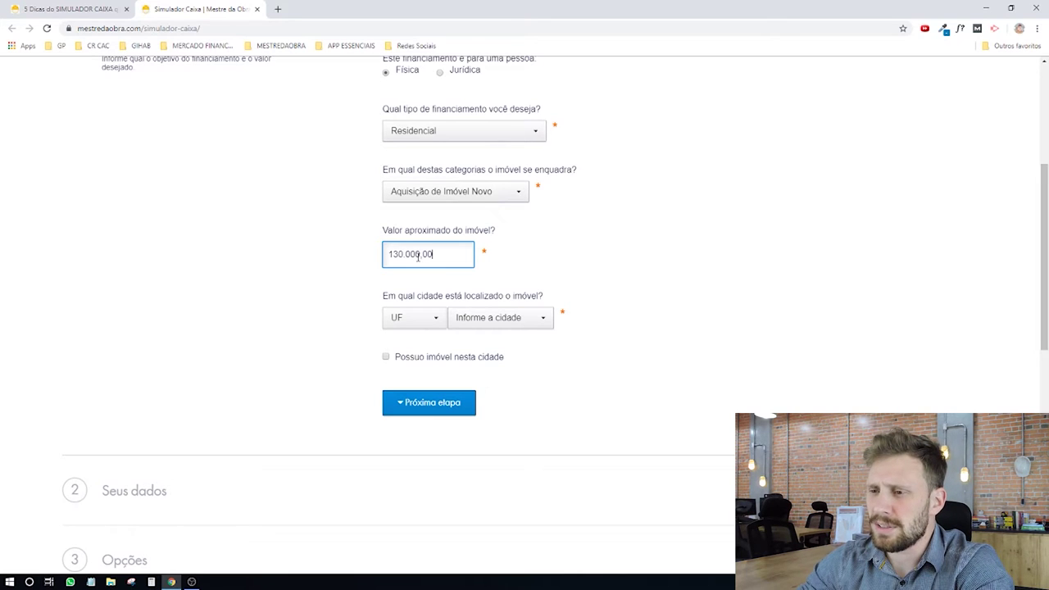
left_click(430, 320)
scroll(418, 377, "down", 7)
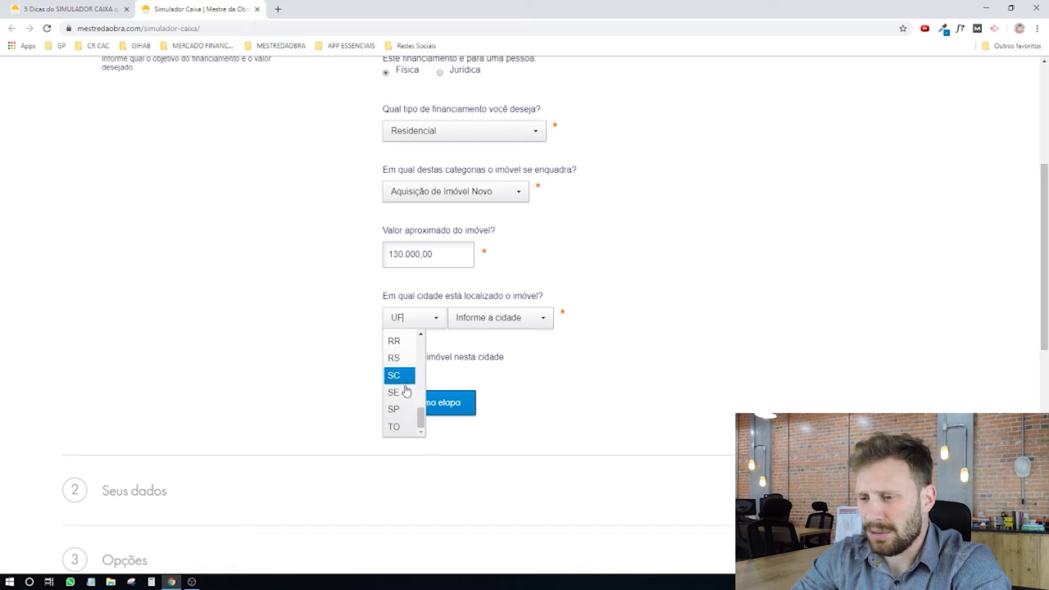
left_click(401, 378)
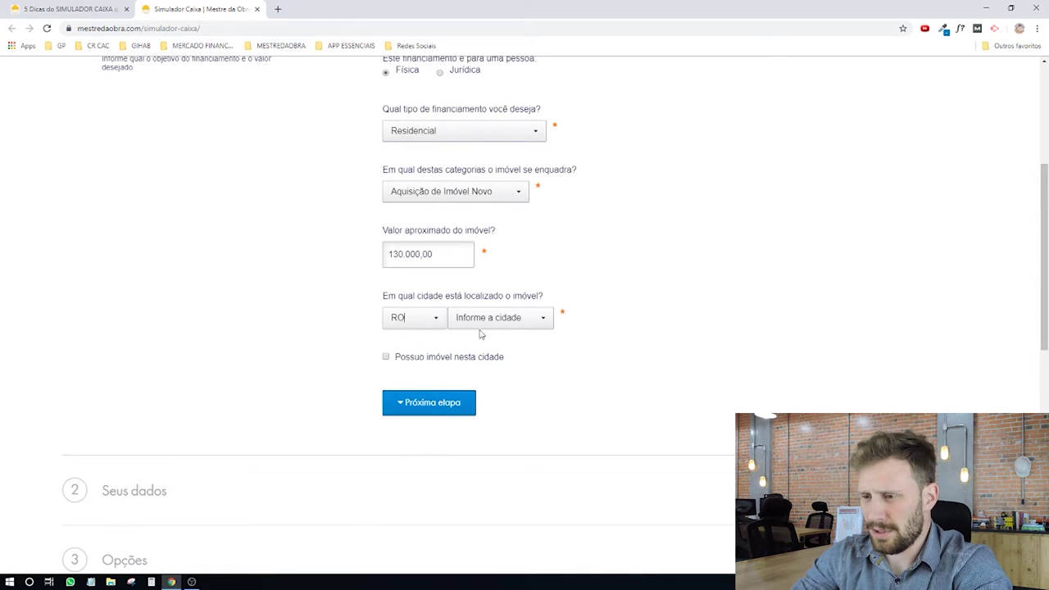
left_click(512, 317)
type("vi")
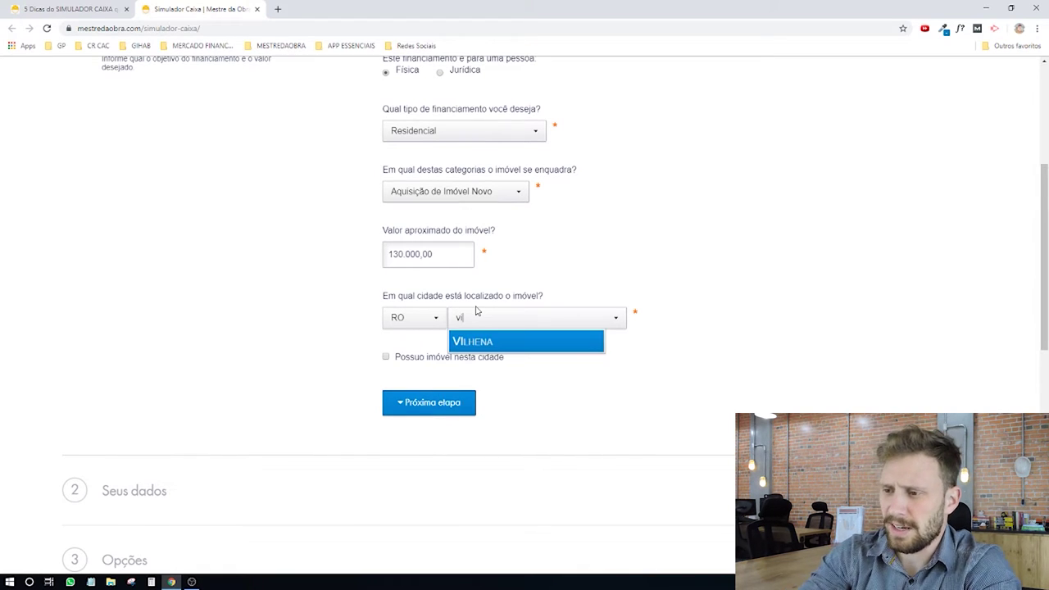
key("Return")
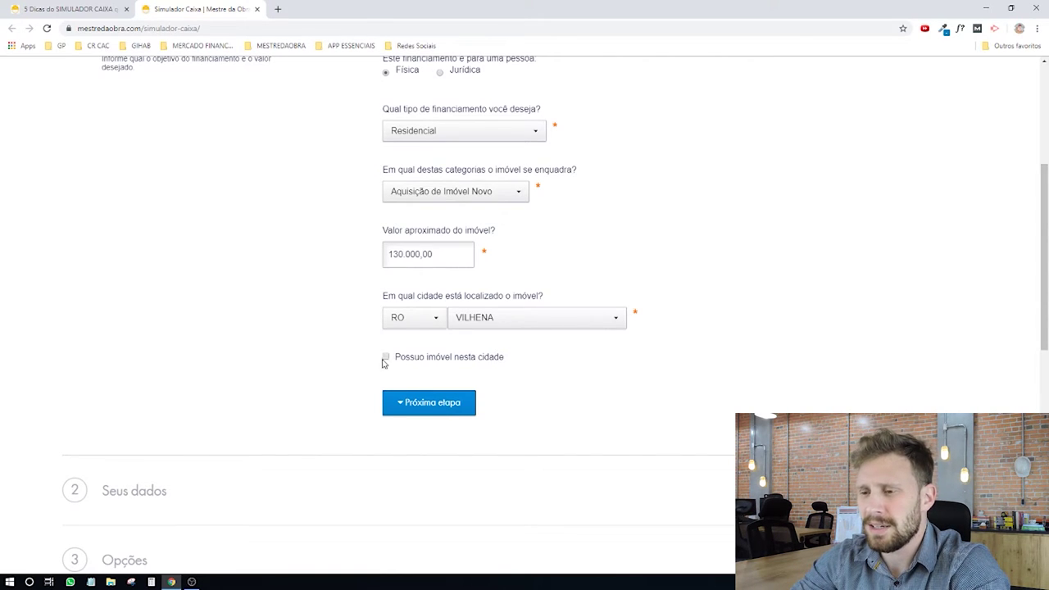
left_click(421, 403)
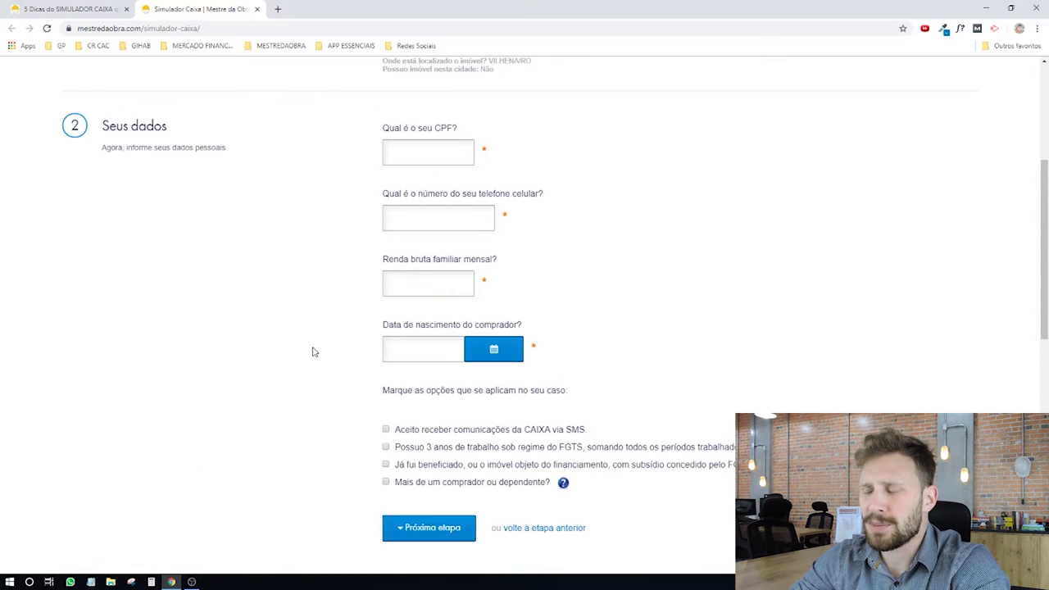
Step: Fill in the buyer's CPF, mobile phone number and a 2 200,00 gross monthly family income
left_click(404, 149)
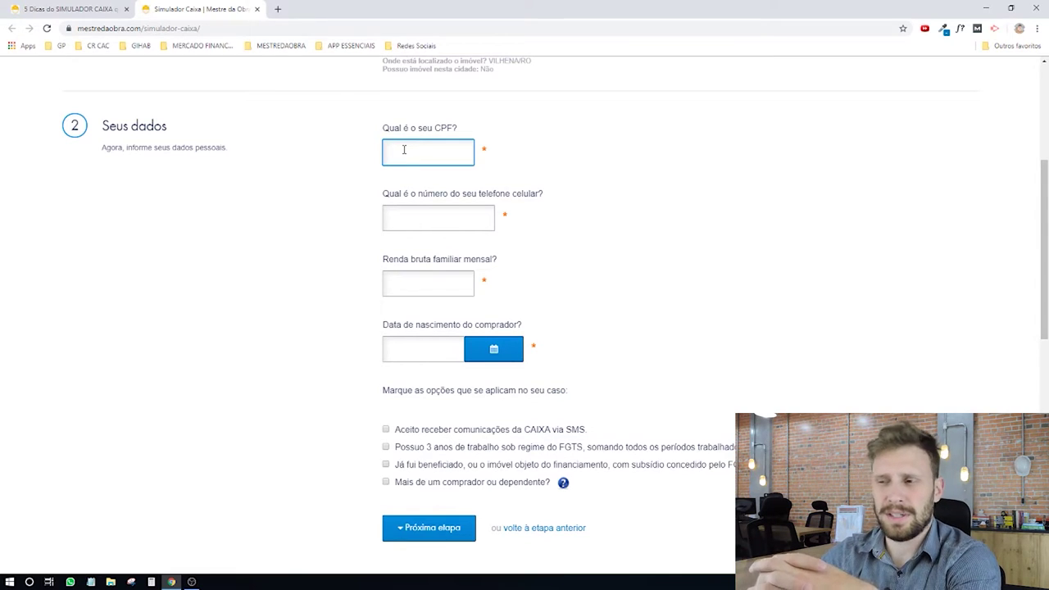
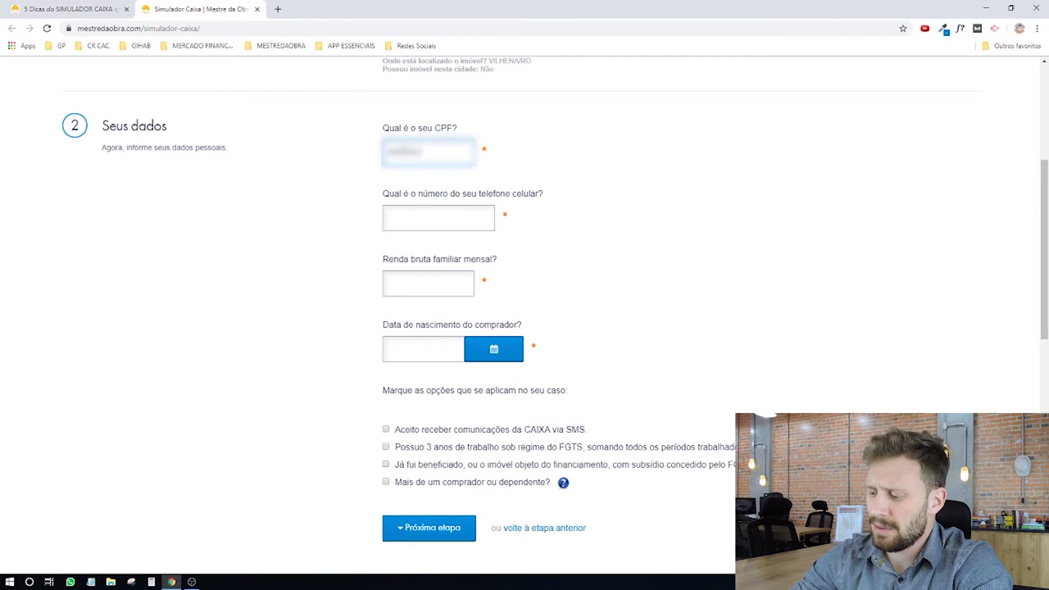
key("Tab")
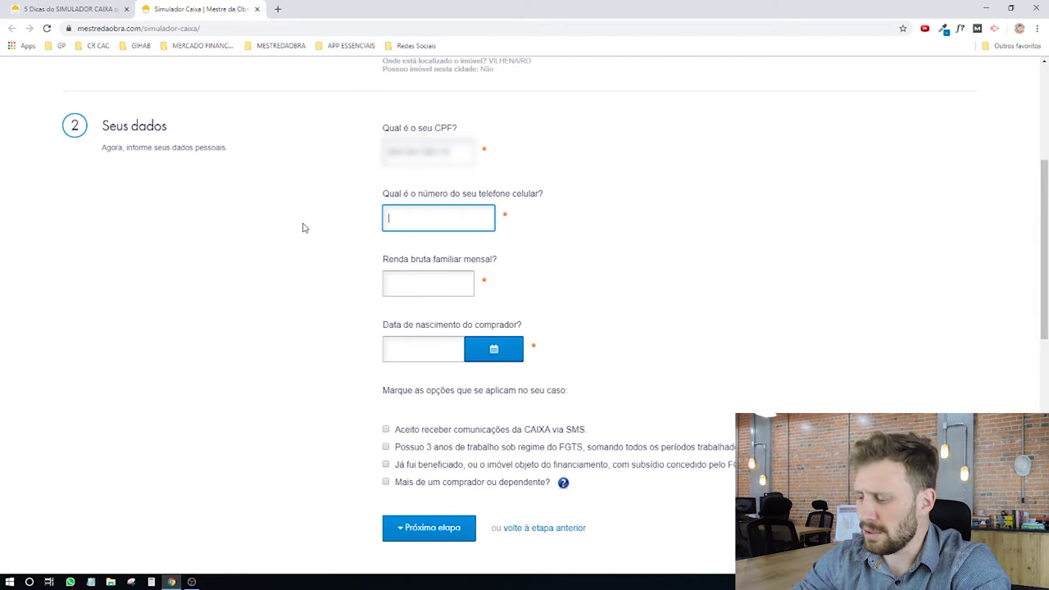
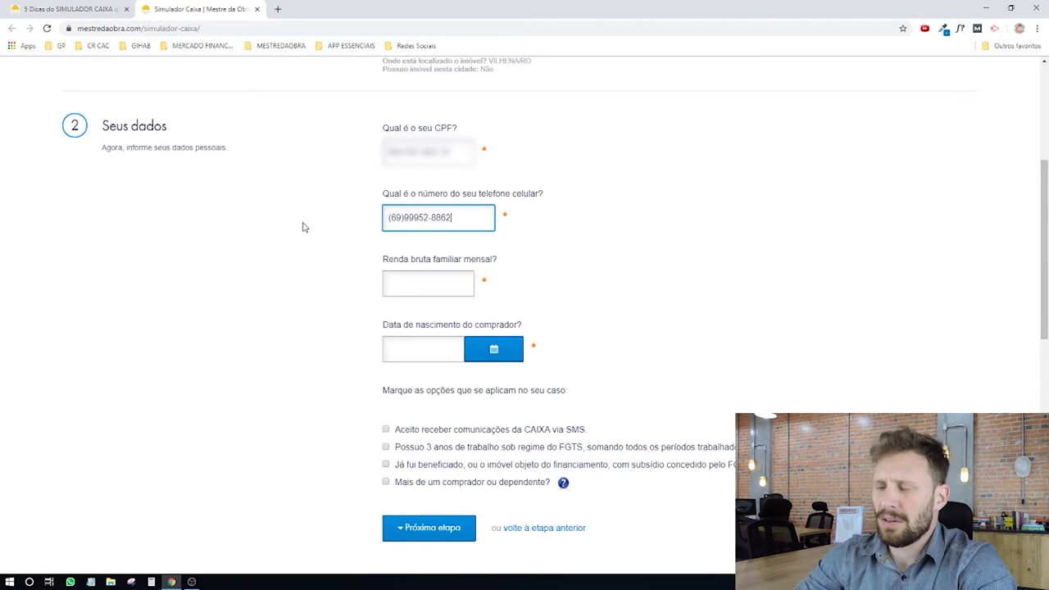
left_click(403, 284)
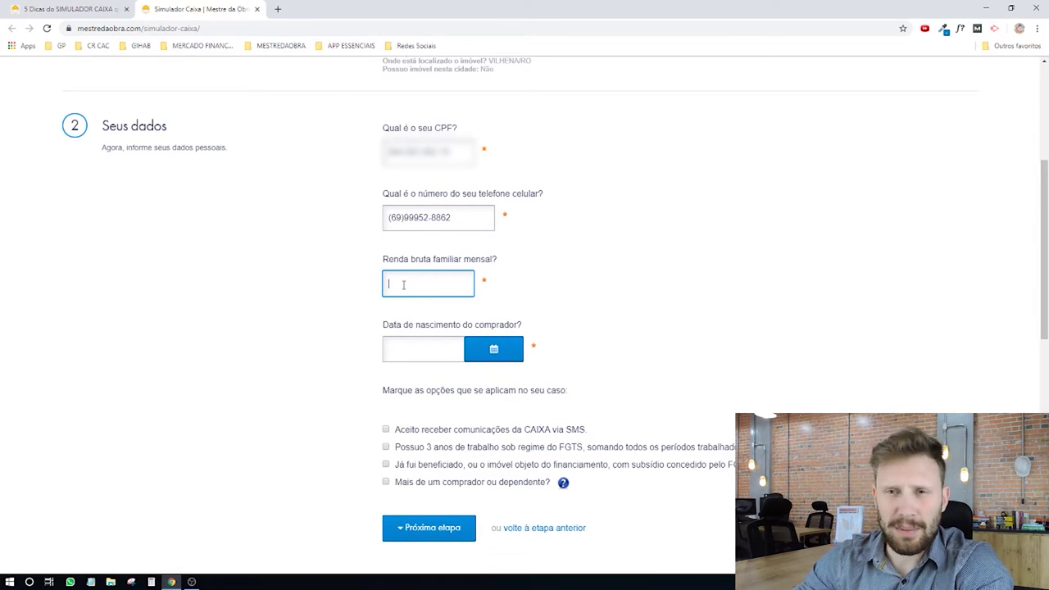
type("220000")
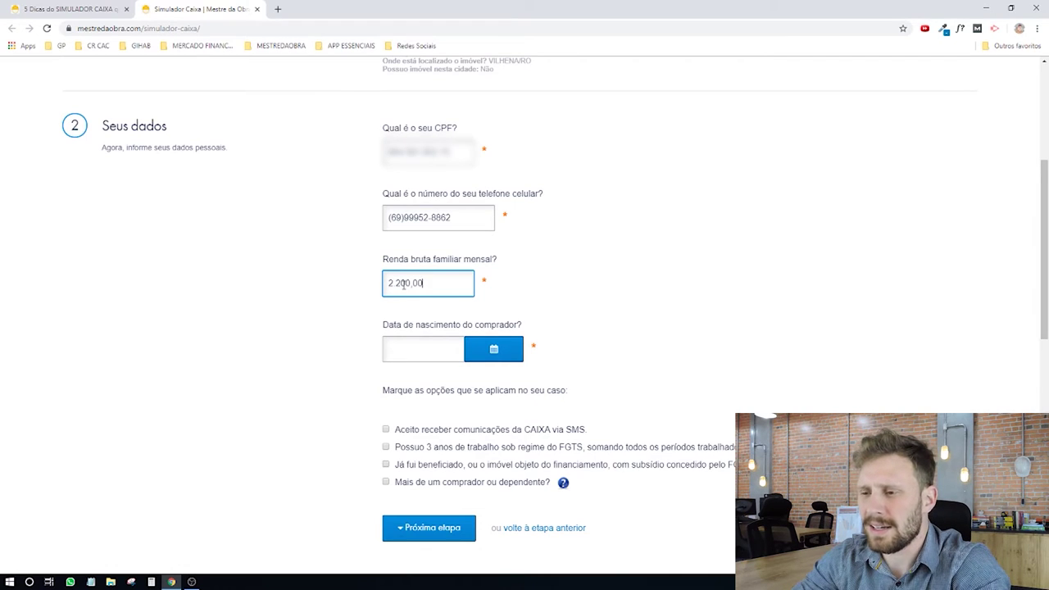
left_click(404, 345)
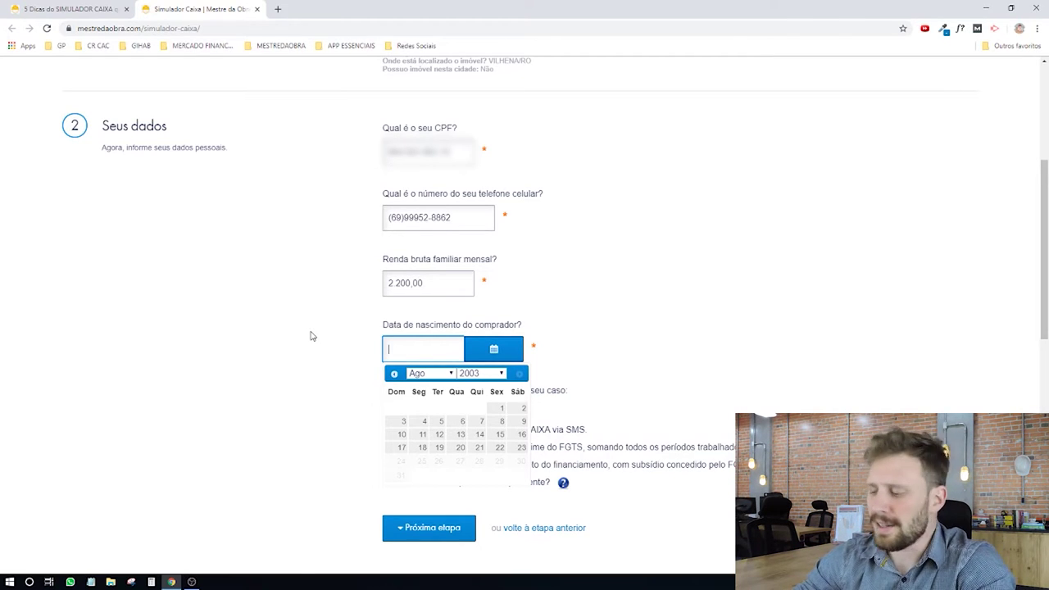
type("5/1")
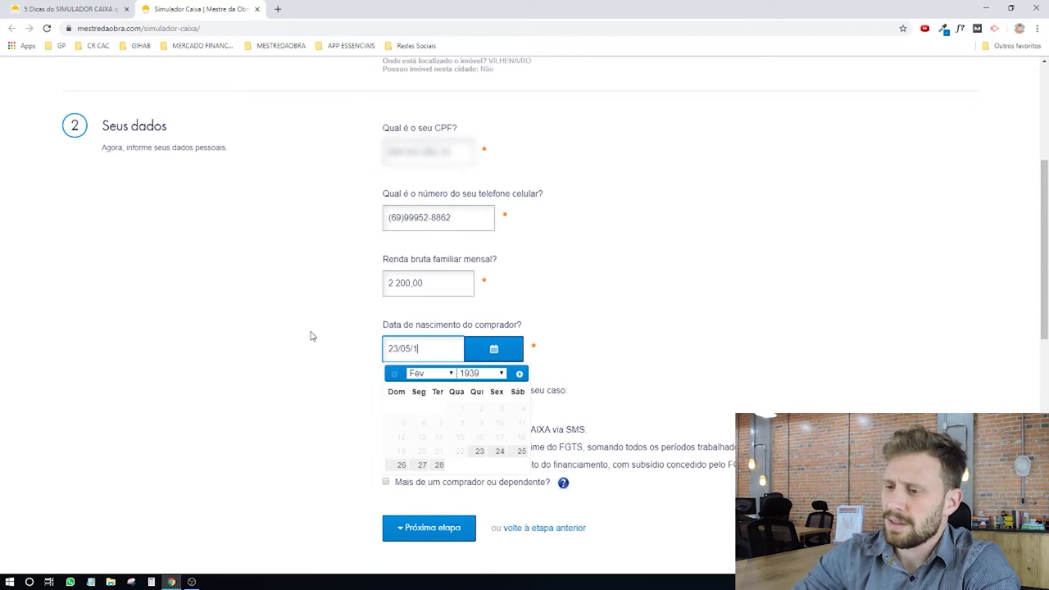
type("199990")
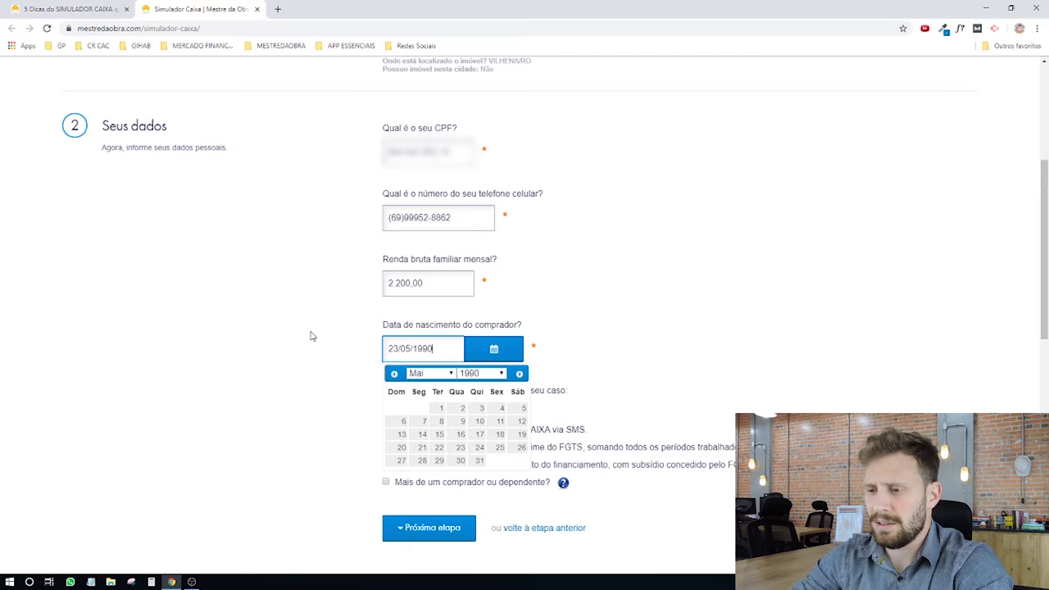
left_click(300, 335)
scroll(354, 330, "down", 1)
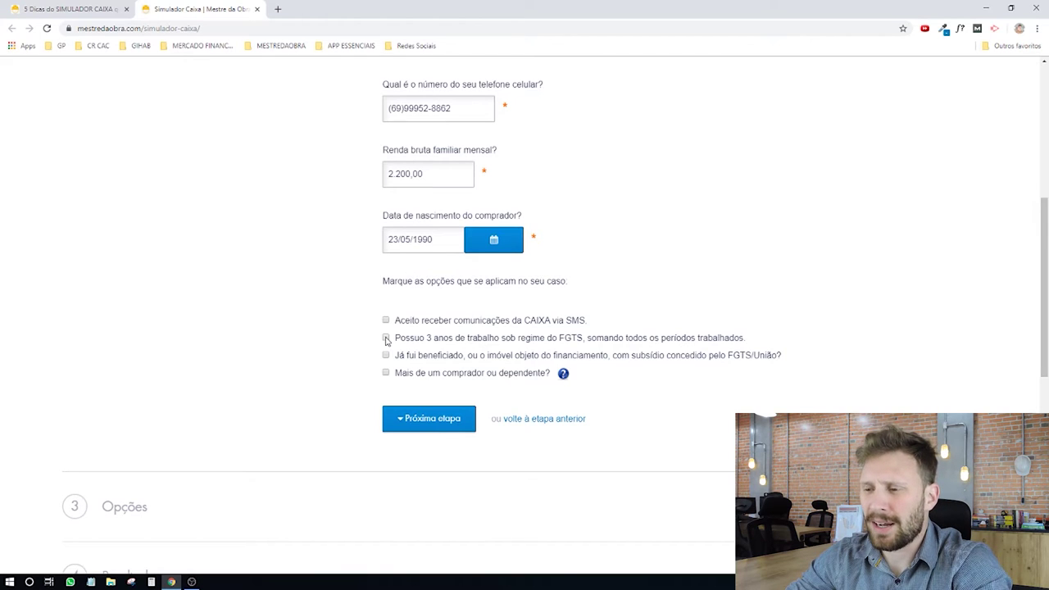
left_click(385, 338)
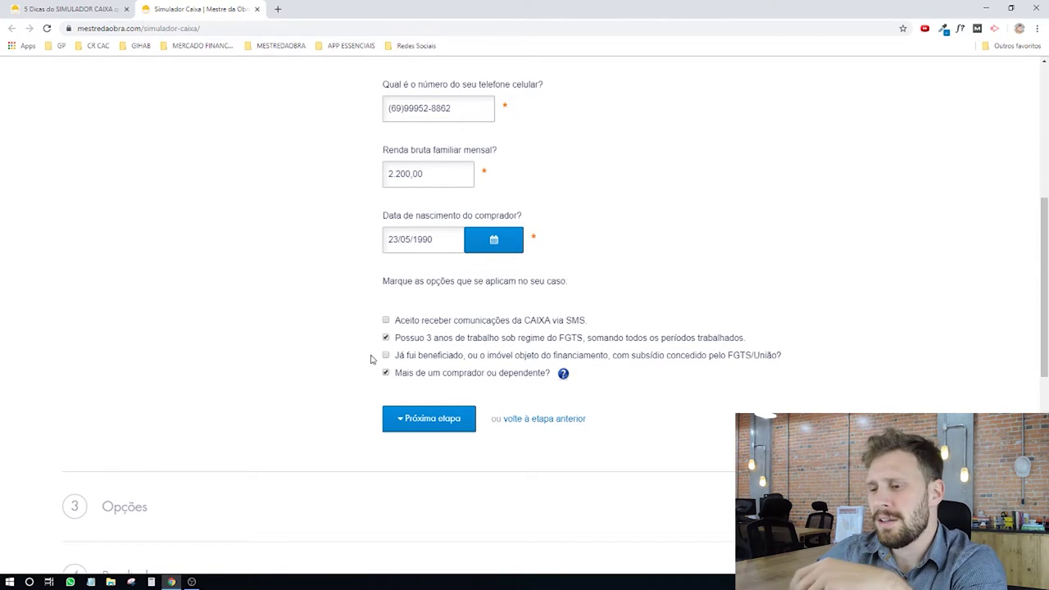
Step: Submit the buyer data and choose the PMCMV financing option
left_click(453, 429)
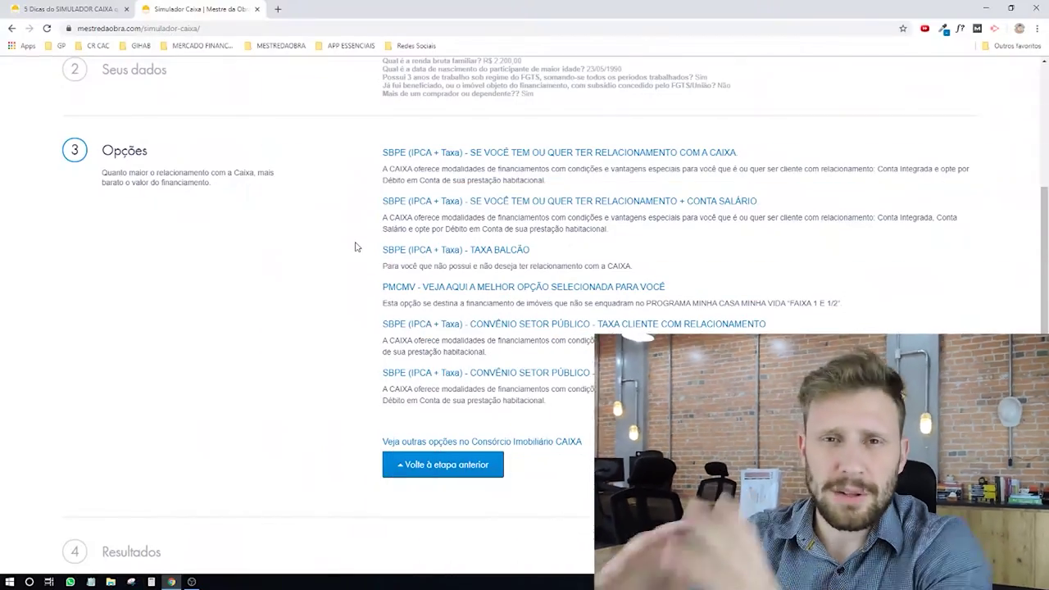
left_click(495, 288)
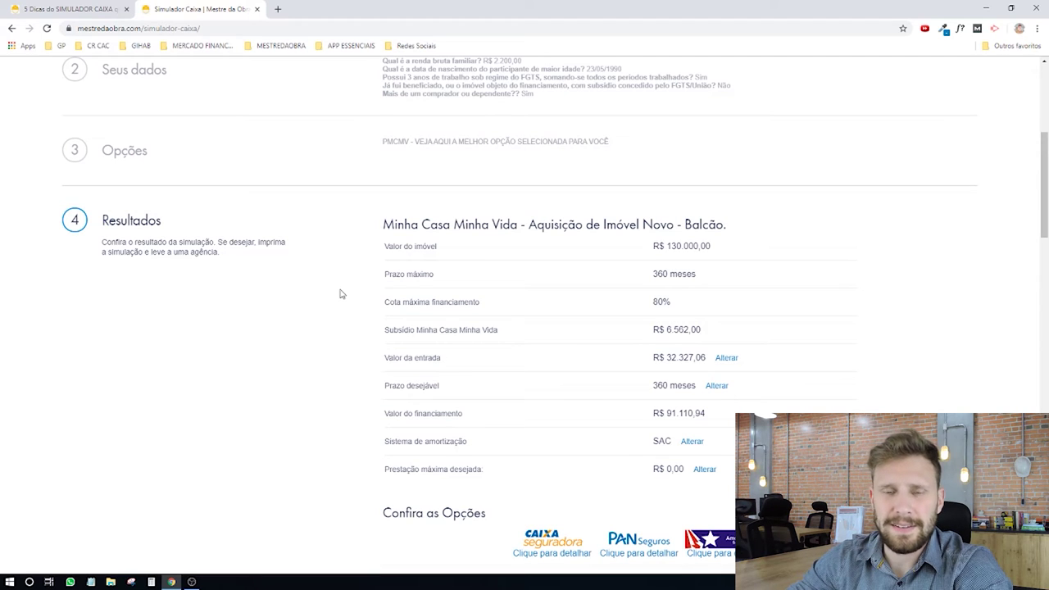
scroll(515, 286, "down", 1)
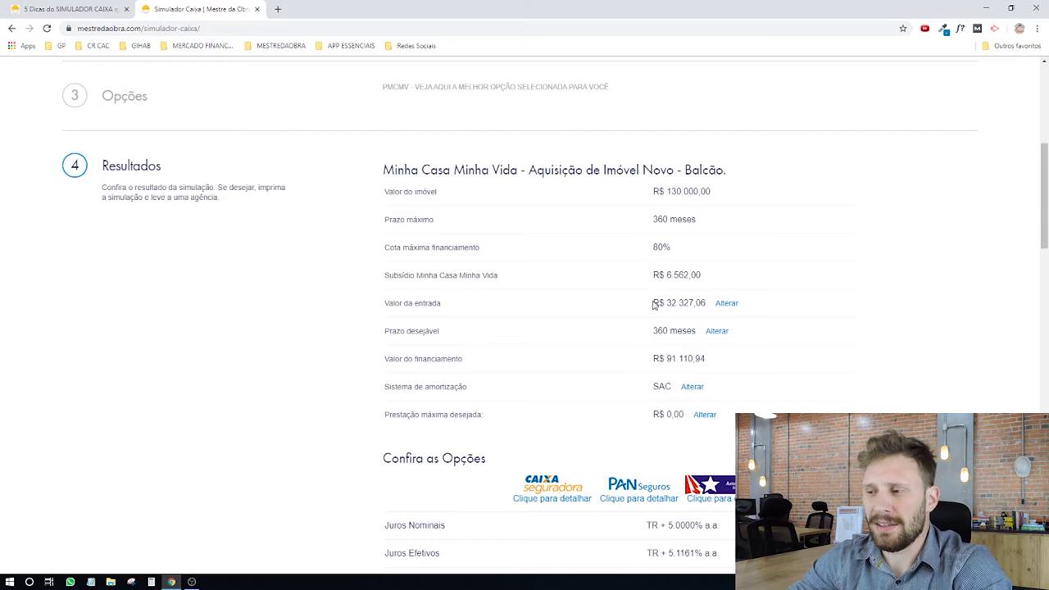
left_click_drag(653, 304, 703, 301)
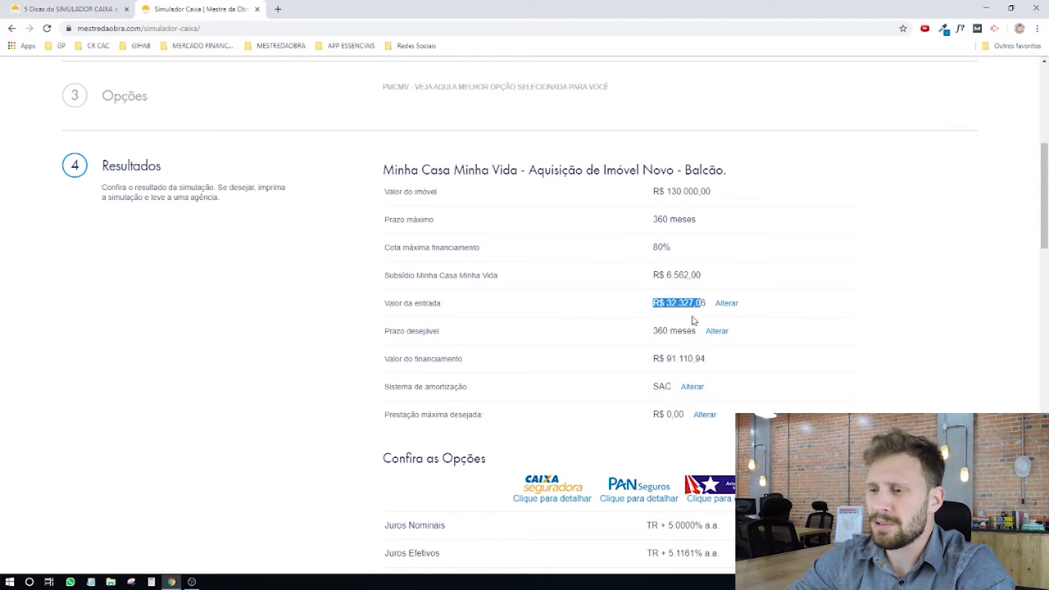
Step: Edit the simulation parameters and change the down payment value to 10
left_click(729, 303)
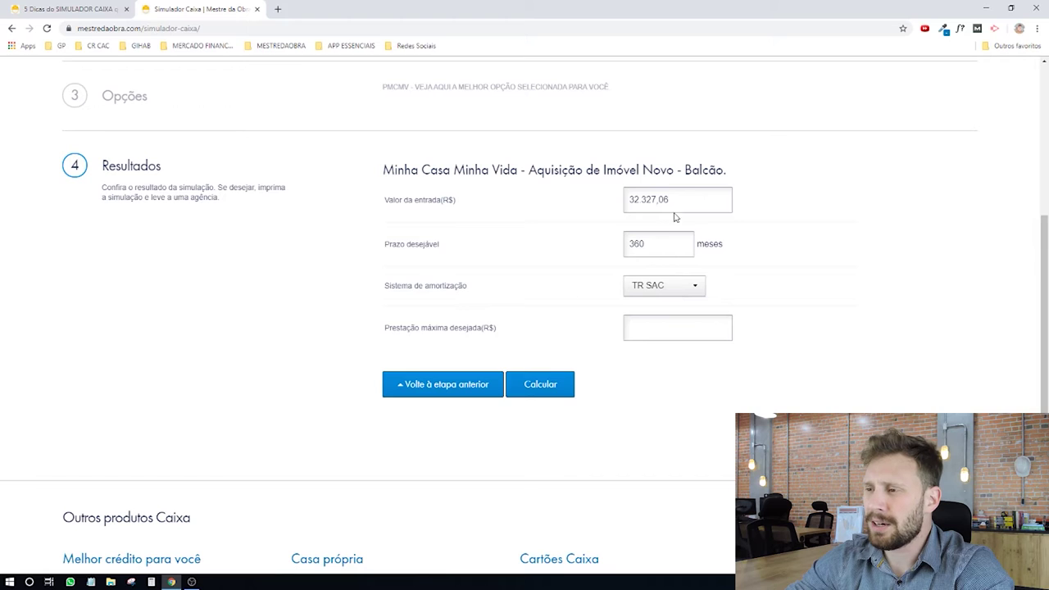
left_click_drag(670, 205, 598, 192)
type("10")
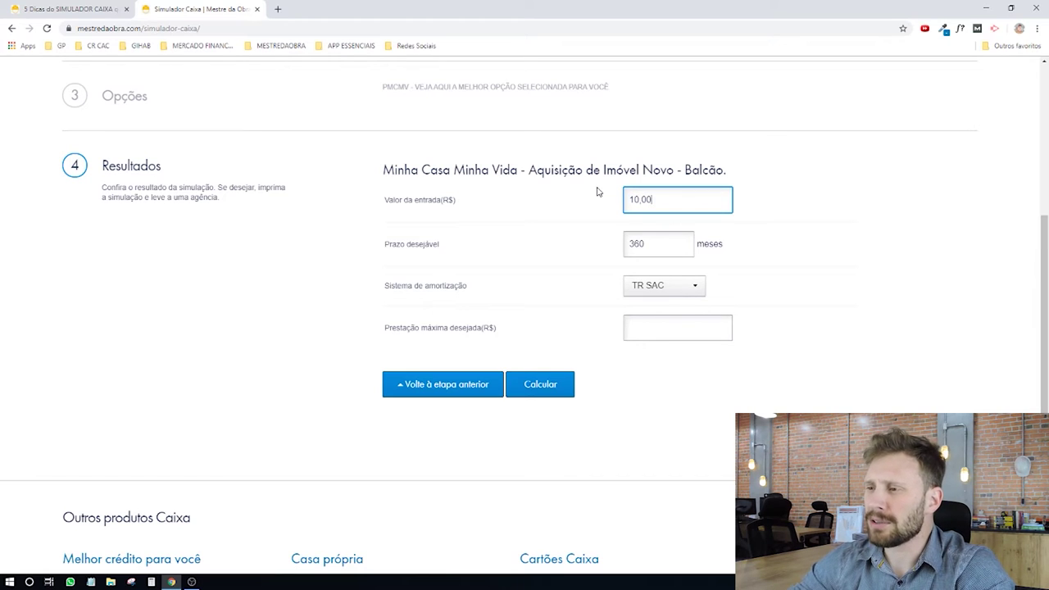
left_click_drag(385, 199, 476, 199)
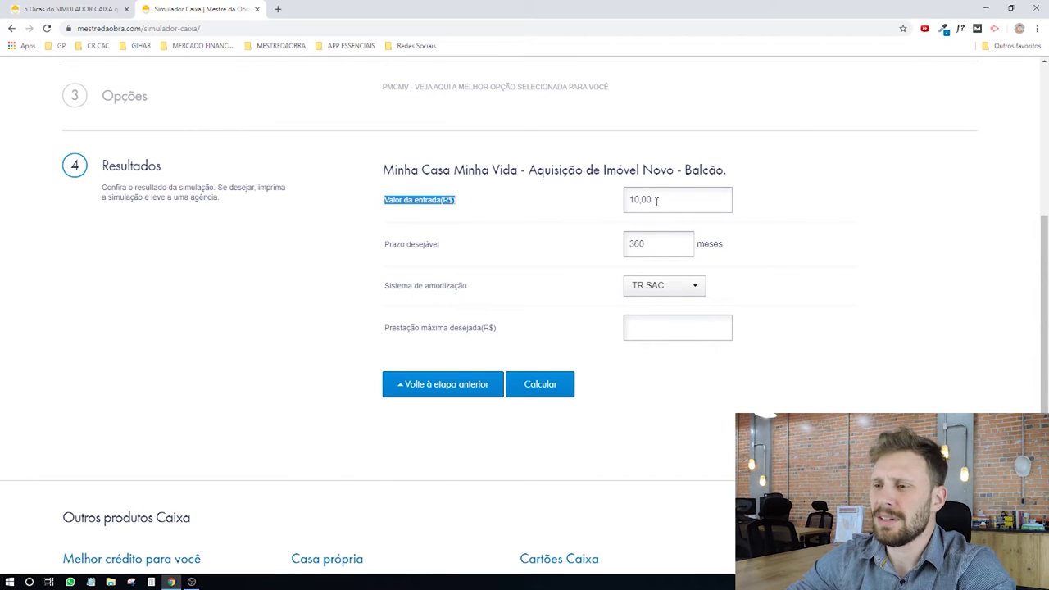
left_click_drag(664, 197, 596, 198)
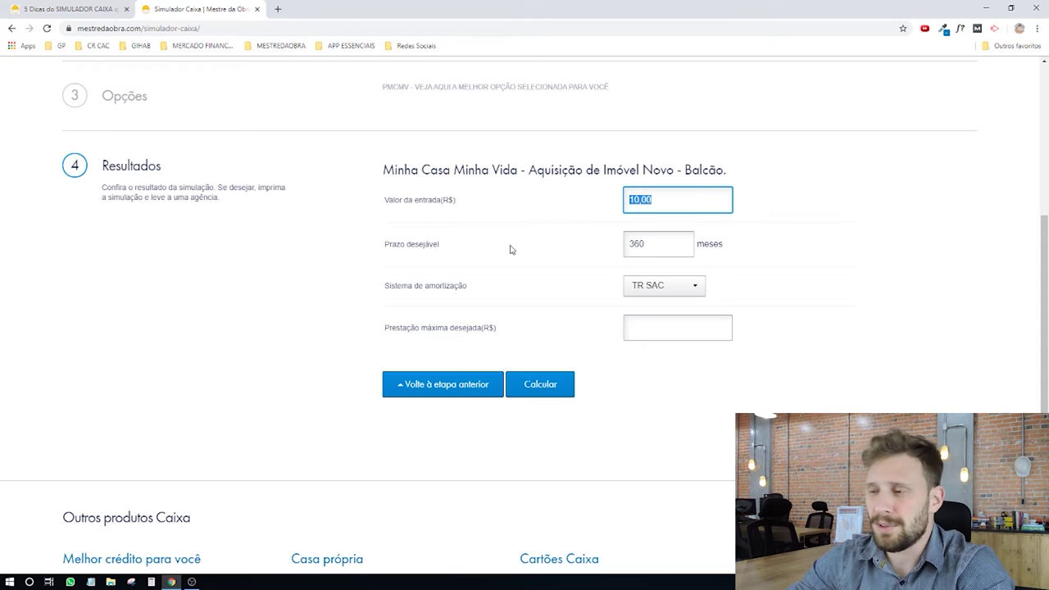
left_click(663, 247)
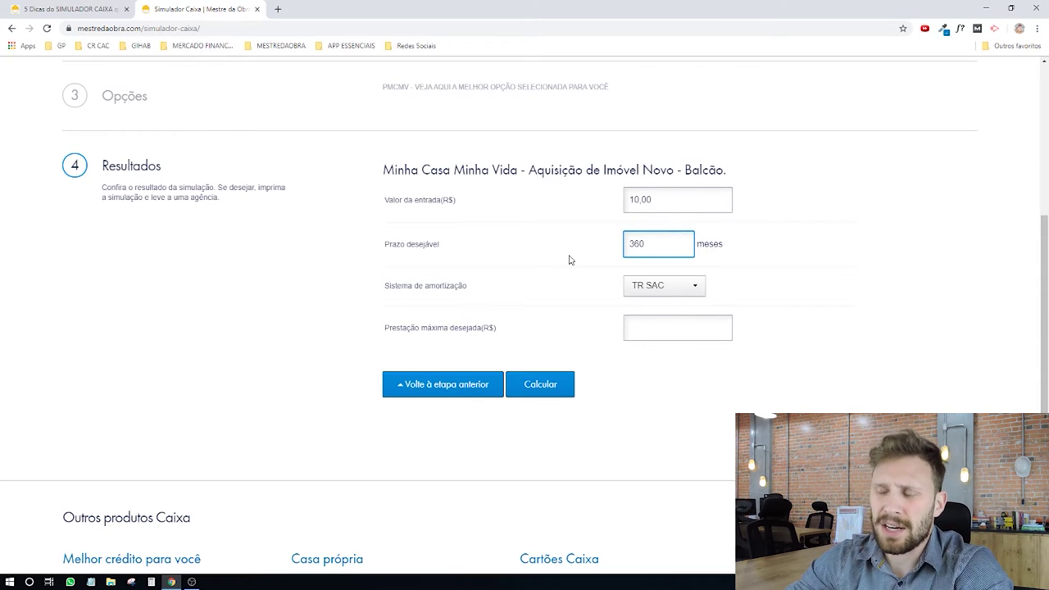
Step: Switch amortization to TR TP and recalculate, giving a R$ 19.438,00 down payment
left_click_drag(369, 293, 527, 295)
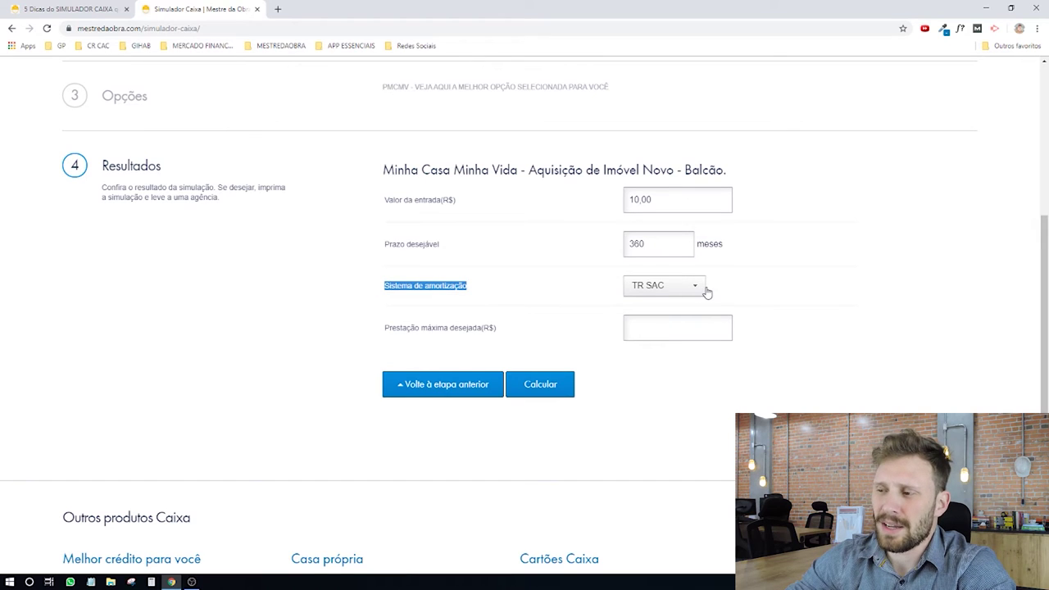
left_click(680, 287)
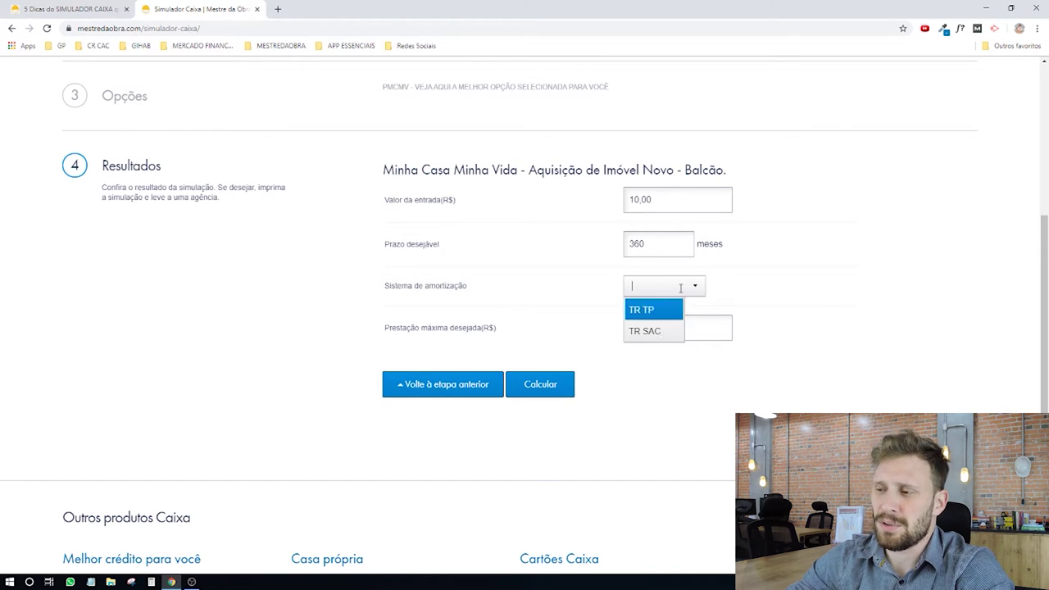
left_click(649, 314)
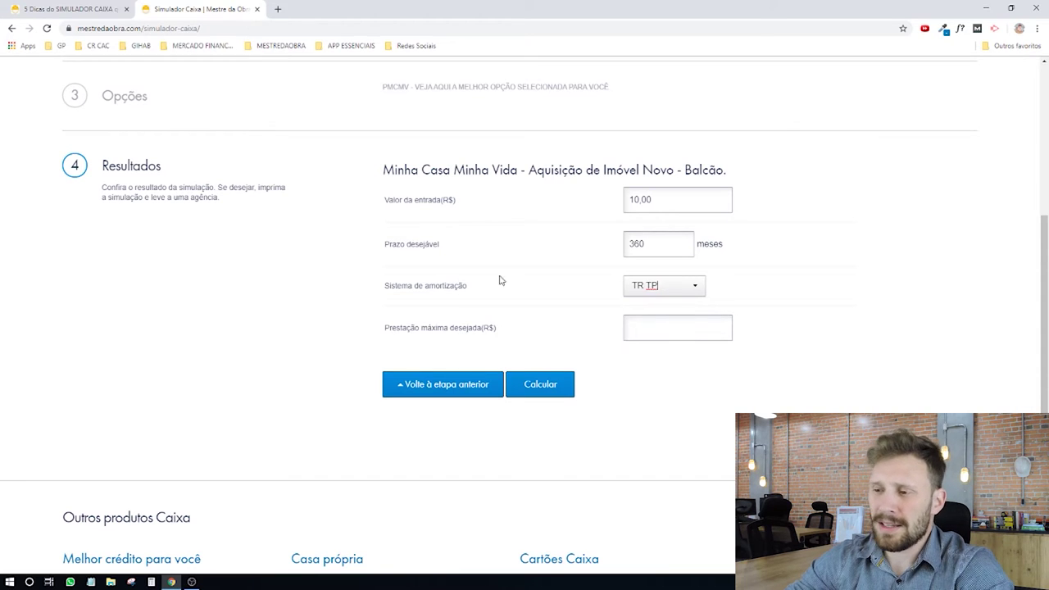
left_click(693, 330)
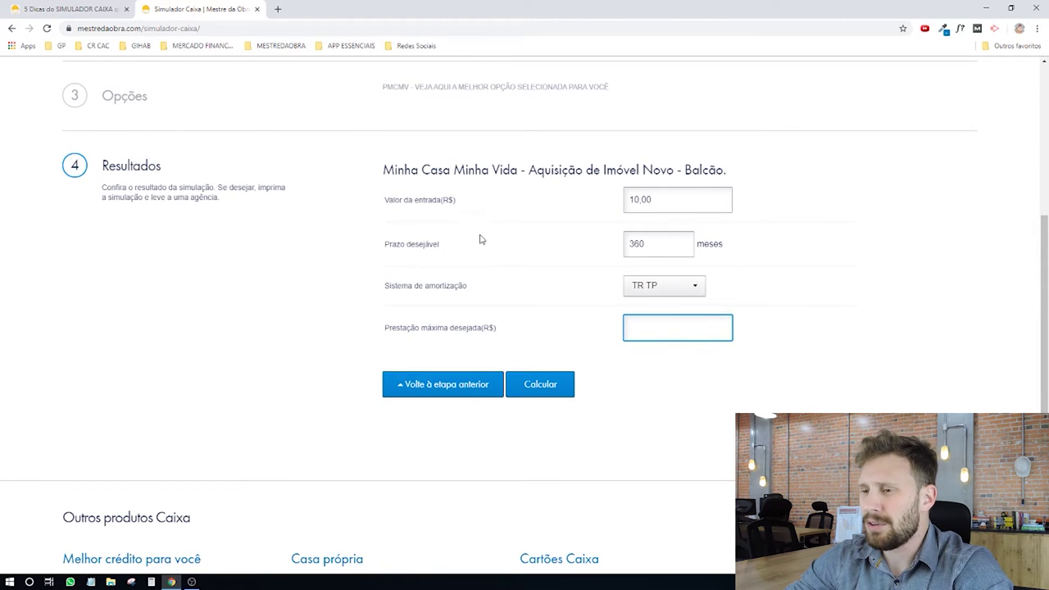
left_click(542, 397)
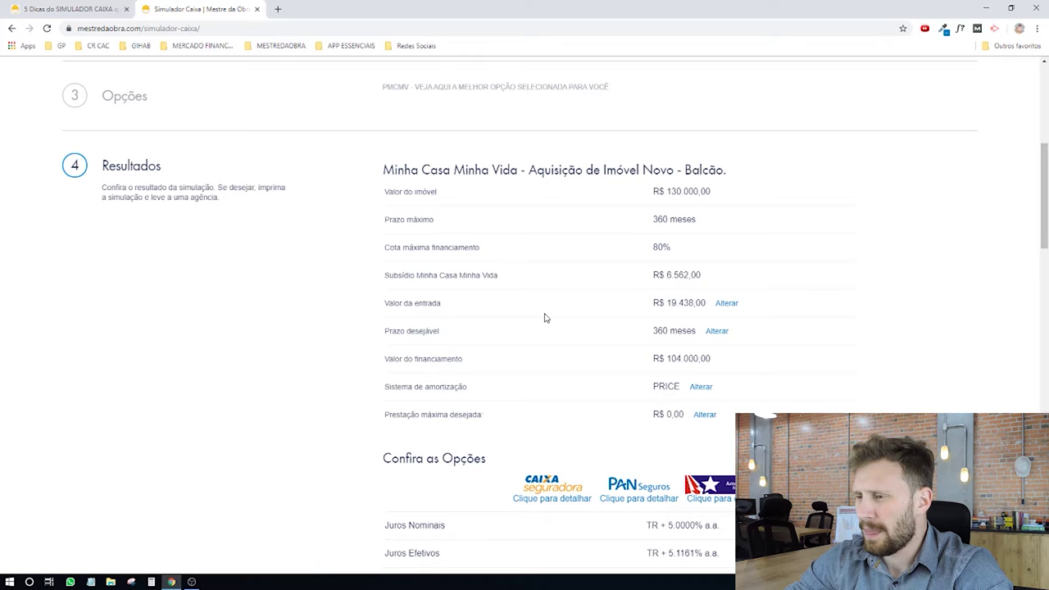
left_click_drag(652, 304, 710, 307)
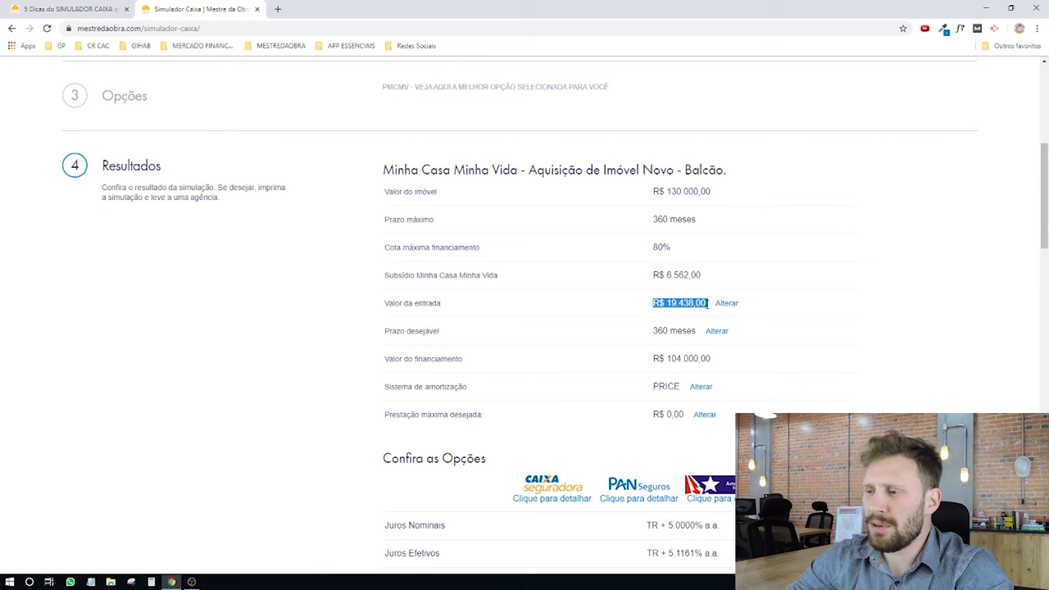